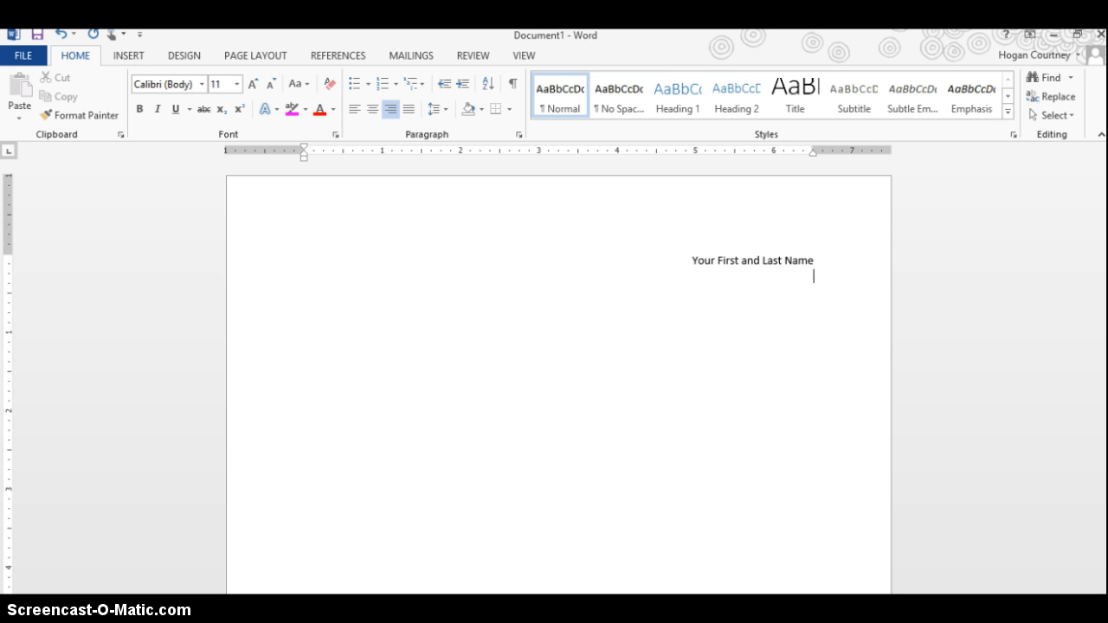
Add "Date" and "Class Period" on separate lines beneath the name line of the right-aligned heading
{"action": "key", "text": "Return"}
{"action": "type", "text": "Date"}
{"action": "key", "text": "Return"}
{"action": "type", "text": "Class Period"}
{"action": "key", "text": "Return"}
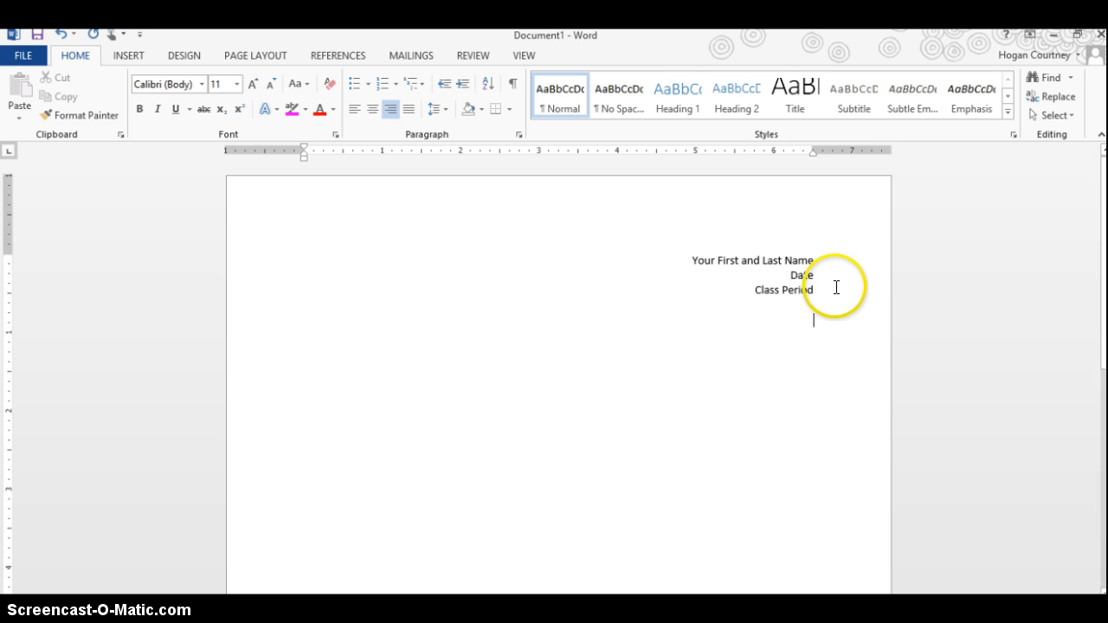
Add left-aligned lines reading "Topic: Family Life" and "Source:" below the heading
{"action": "left_click", "coordinate": [353, 109]}
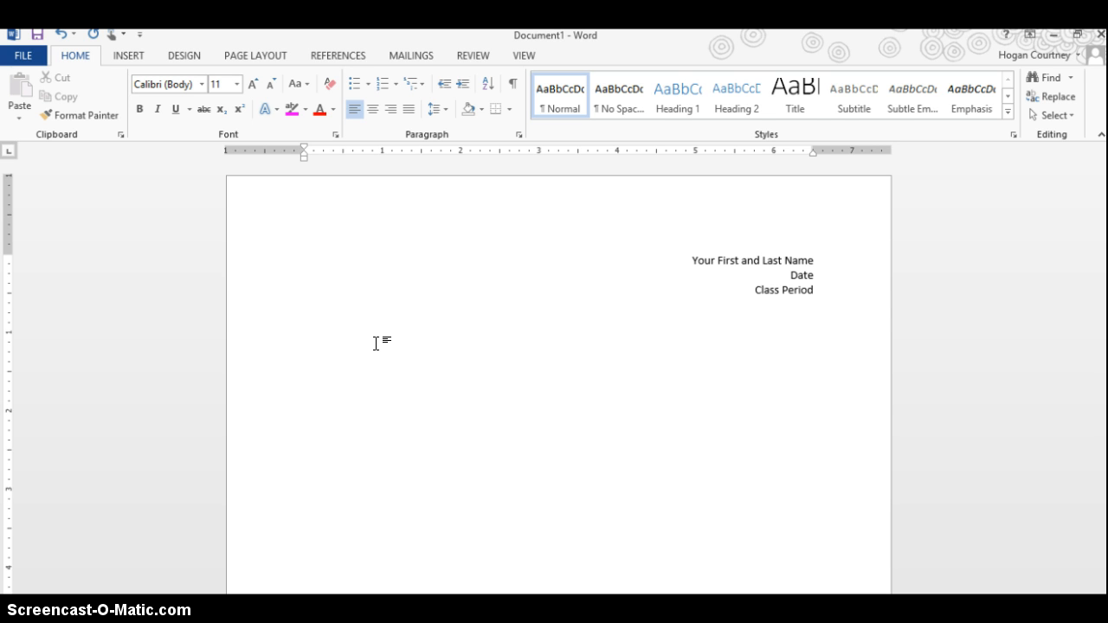
{"action": "type", "text": "Topic: Family Life"}
{"action": "key", "text": "Return"}
{"action": "type", "text": "Sour"}
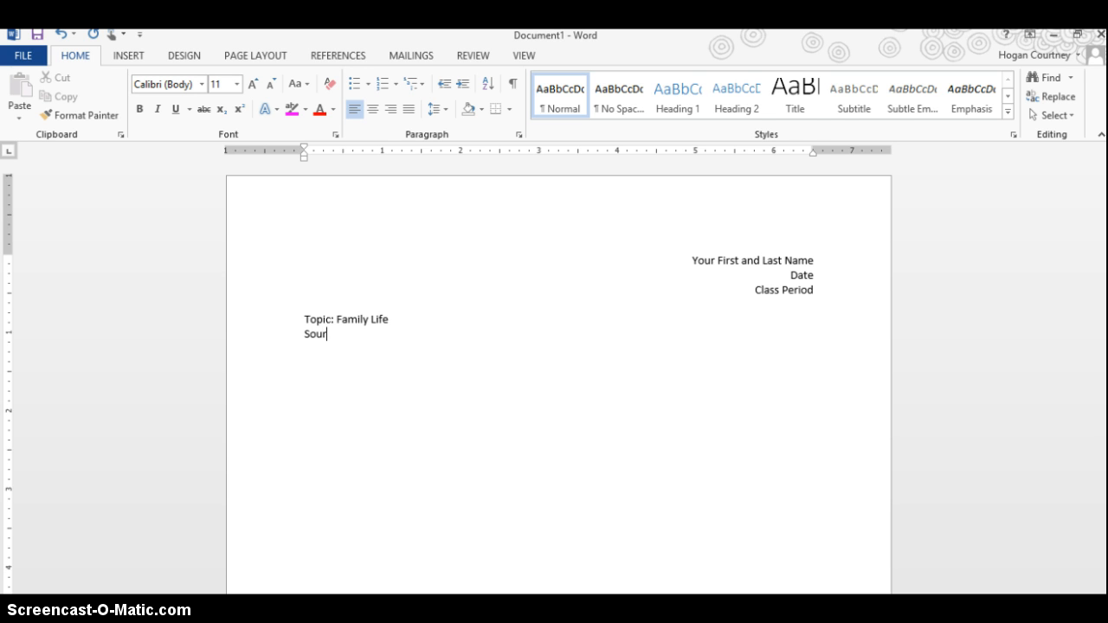
{"action": "type", "text": "ce:"}
{"action": "key", "text": "Return"}
{"action": "left_click", "coordinate": [363, 326]}
Switch to the CultureGrams United States of America page in Internet Explorer and open its Family section under Lifestyle
{"action": "mouse_move", "coordinate": [112, 620]}
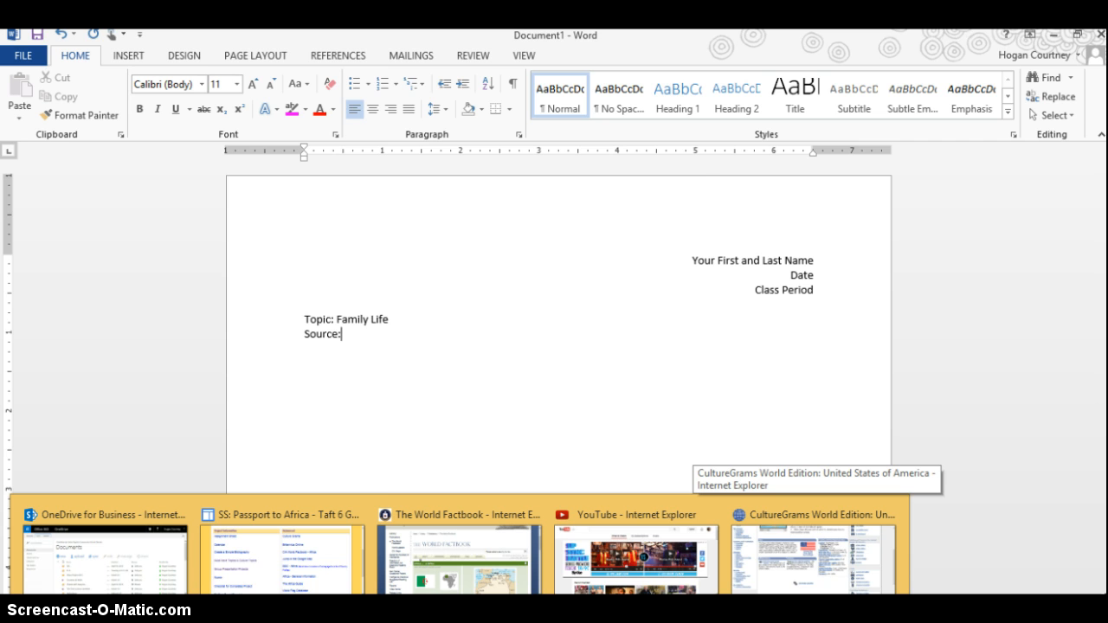
{"action": "left_click", "coordinate": [795, 537]}
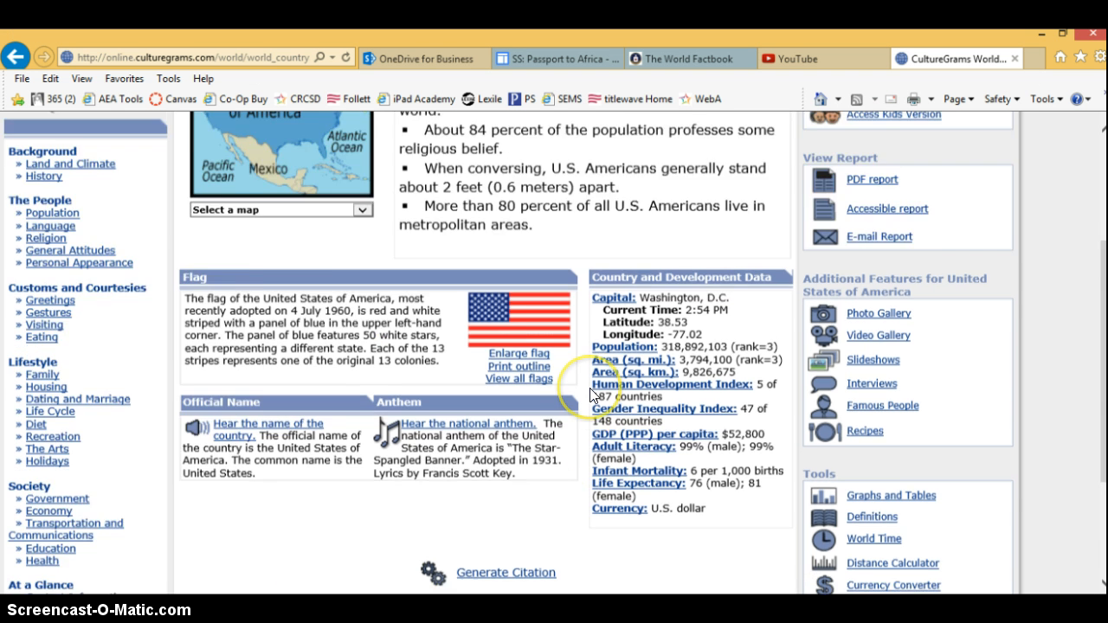
{"action": "scroll", "coordinate": [589, 388], "scroll_direction": "up", "scroll_amount": 3}
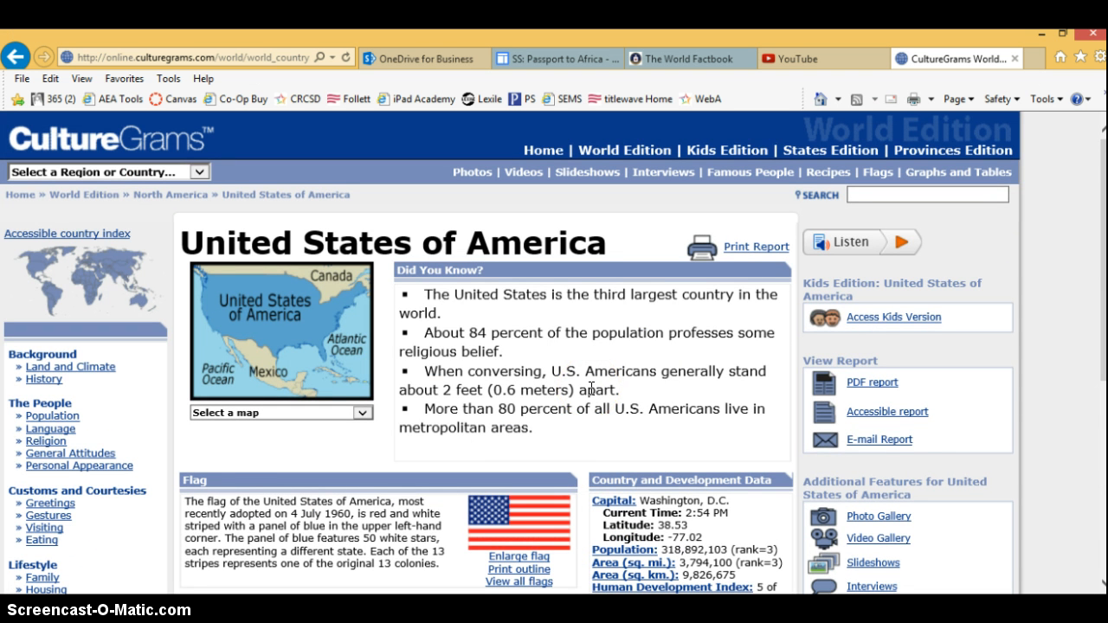
{"action": "scroll", "coordinate": [588, 388], "scroll_direction": "down", "scroll_amount": 3}
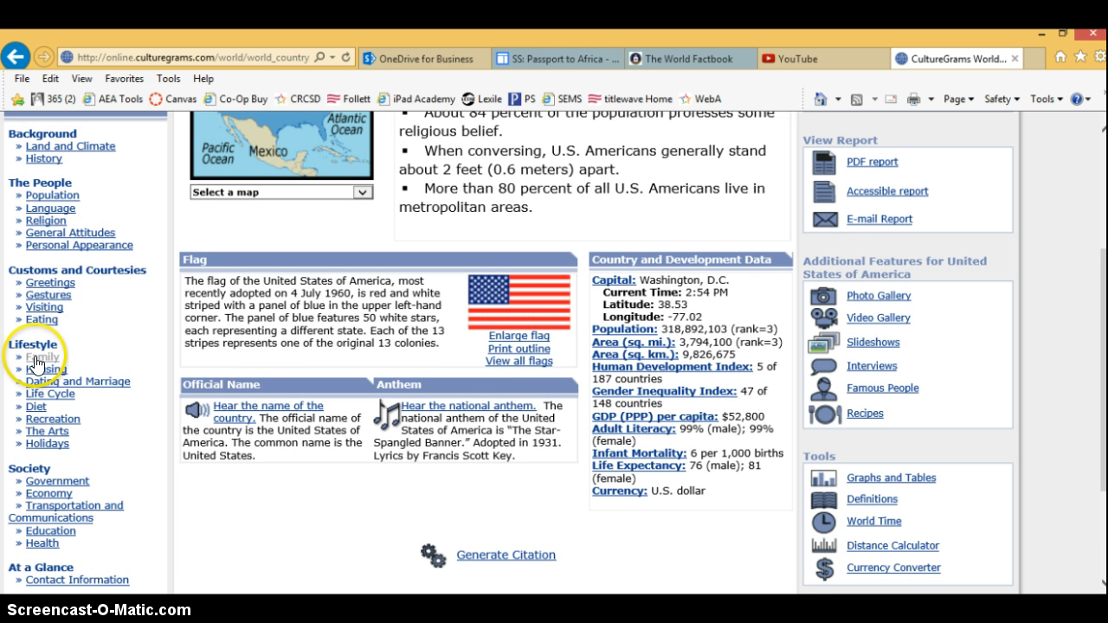
{"action": "left_click", "coordinate": [38, 357]}
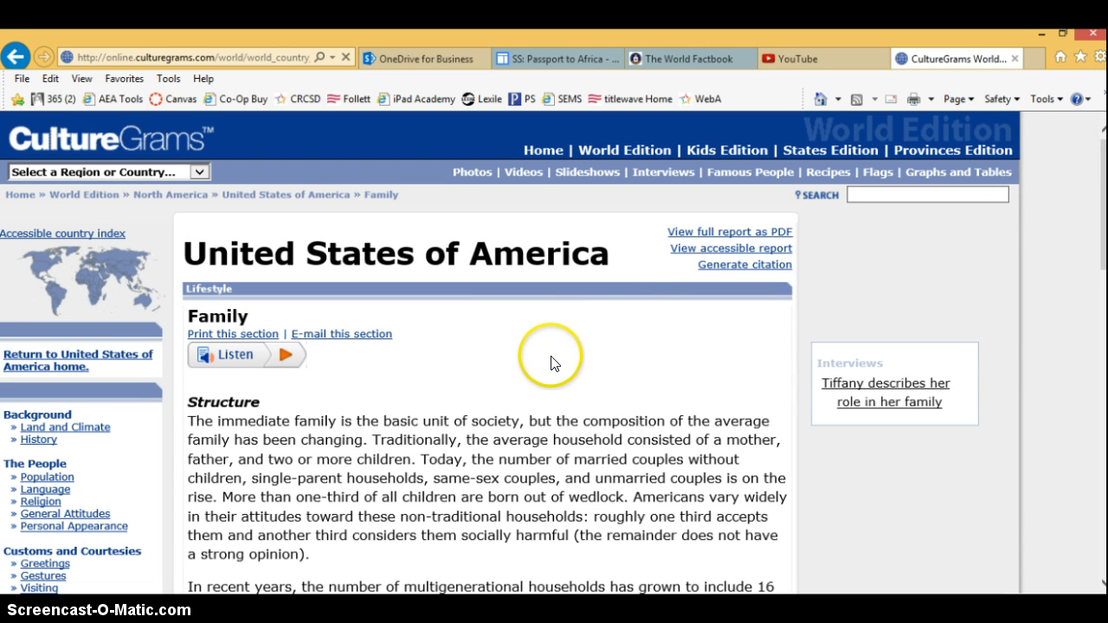
Generate the MLA citation for the United States of America article and copy the whole citation
{"action": "left_click", "coordinate": [727, 267]}
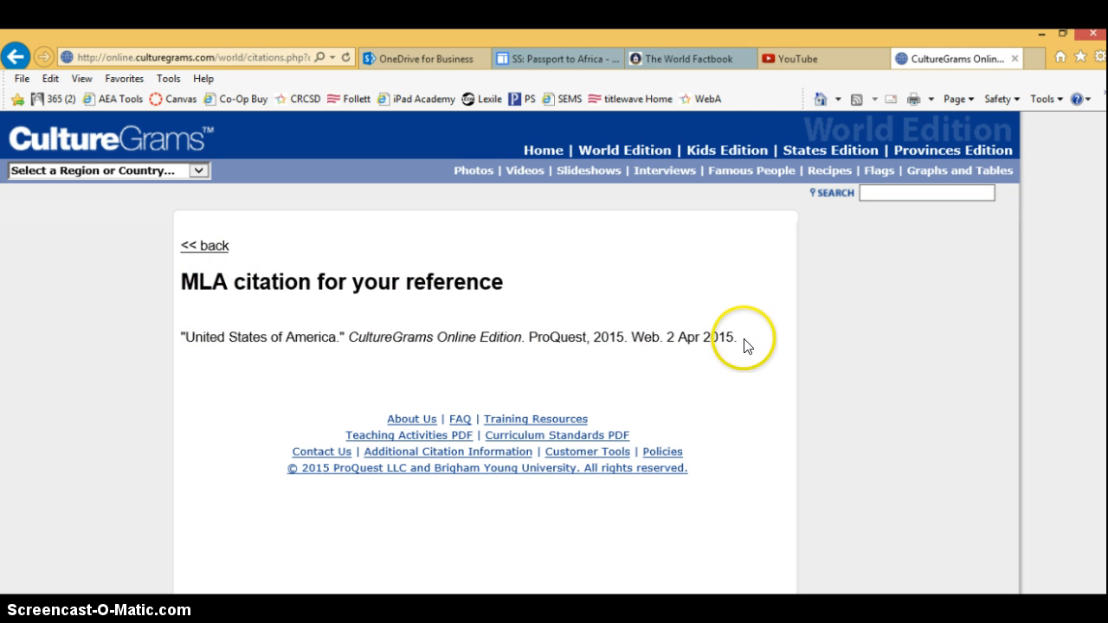
{"action": "left_click_drag", "start_coordinate": [738, 337], "coordinate": [176, 342]}
{"action": "right_click", "coordinate": [213, 335]}
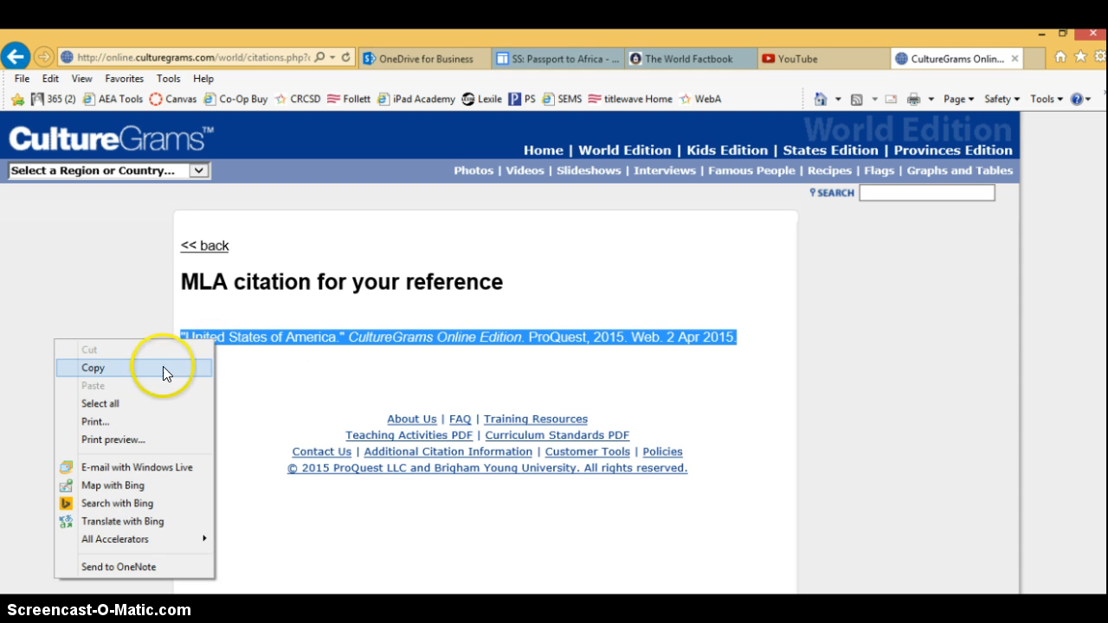
{"action": "left_click", "coordinate": [97, 366]}
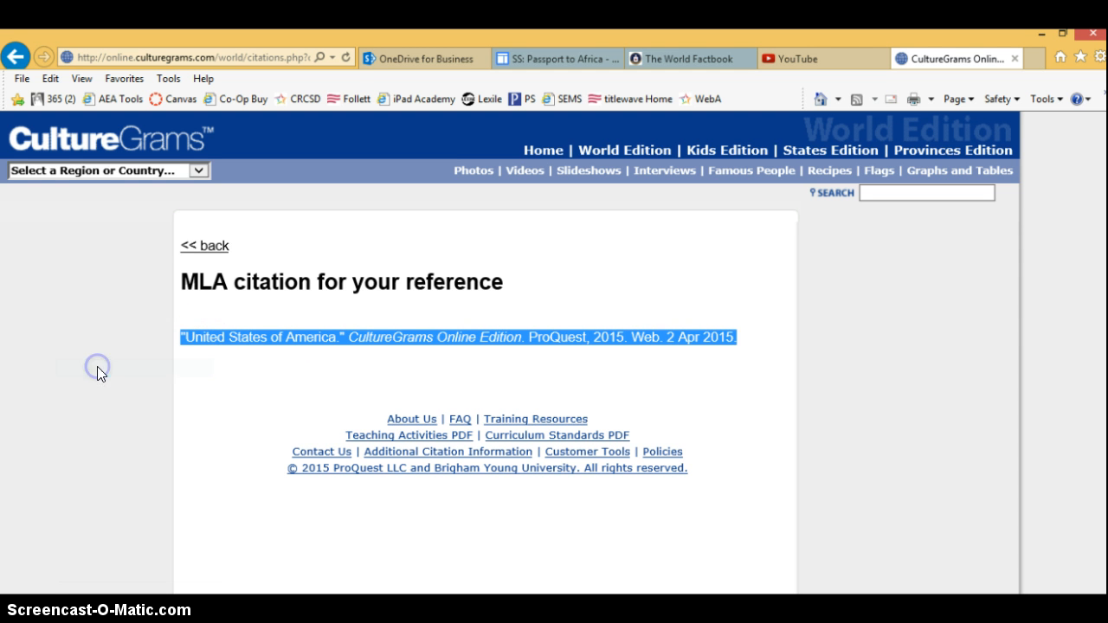
Return to the Word document, paste the copied citation after "Source:", and start a new line for notes
{"action": "left_click", "coordinate": [318, 609]}
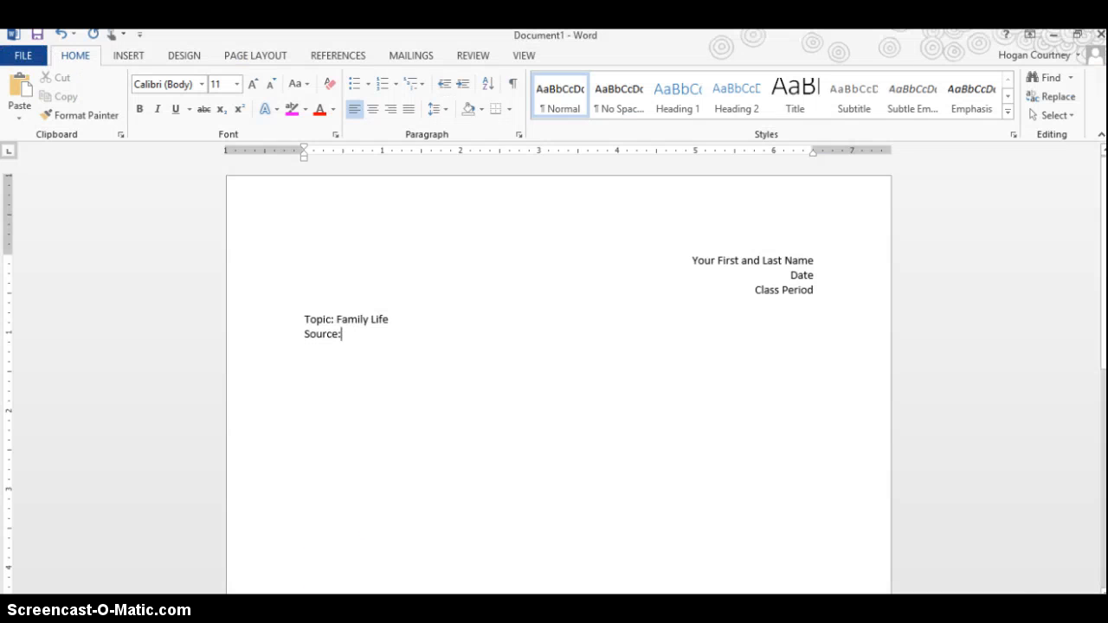
{"action": "right_click", "coordinate": [356, 334]}
{"action": "left_click", "coordinate": [390, 405]}
{"action": "left_click", "coordinate": [670, 402]}
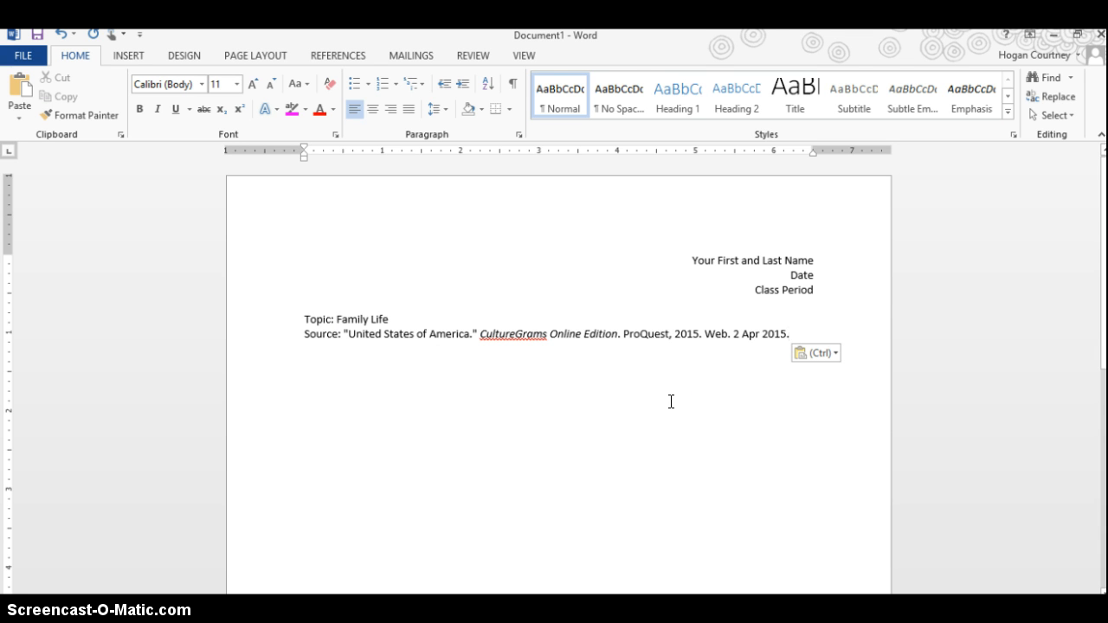
{"action": "key", "text": "Return"}
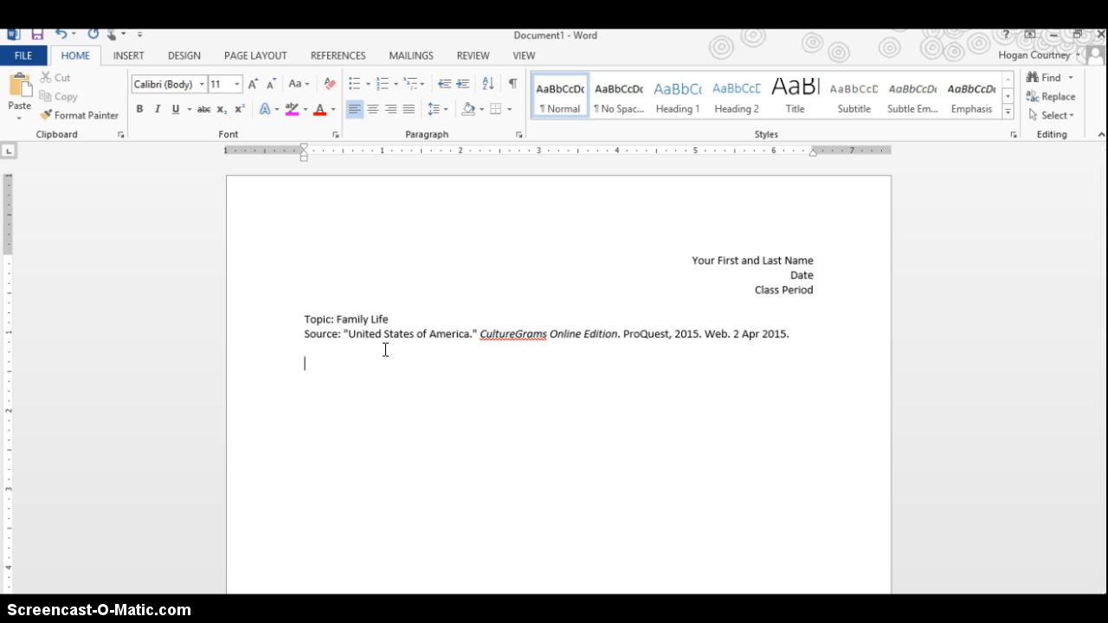
{"action": "left_click", "coordinate": [359, 370]}
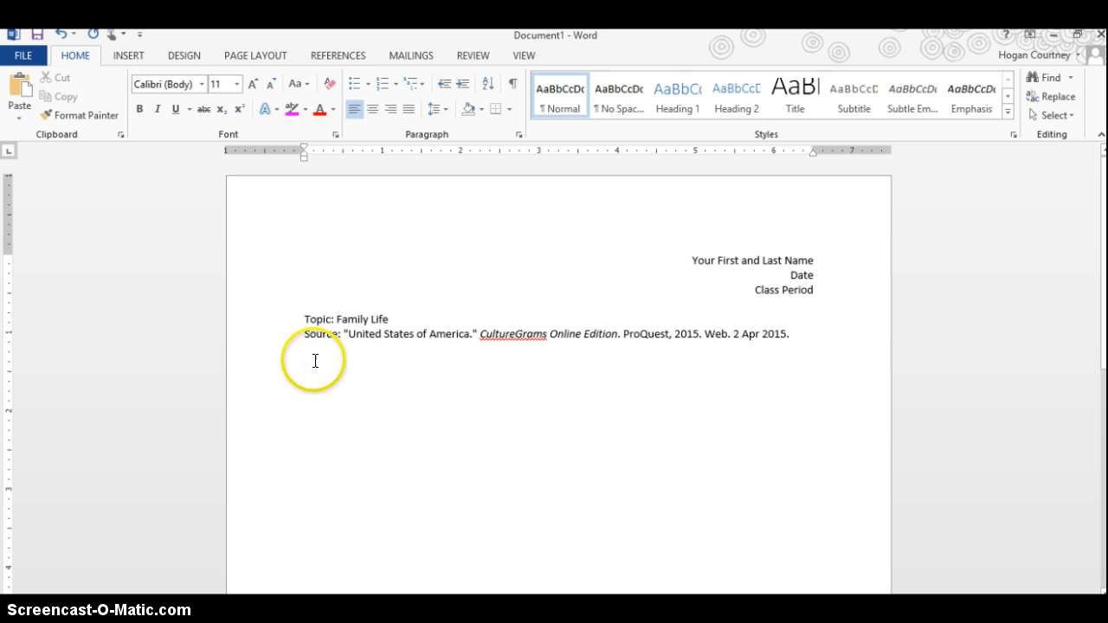
{"action": "left_click", "coordinate": [381, 438]}
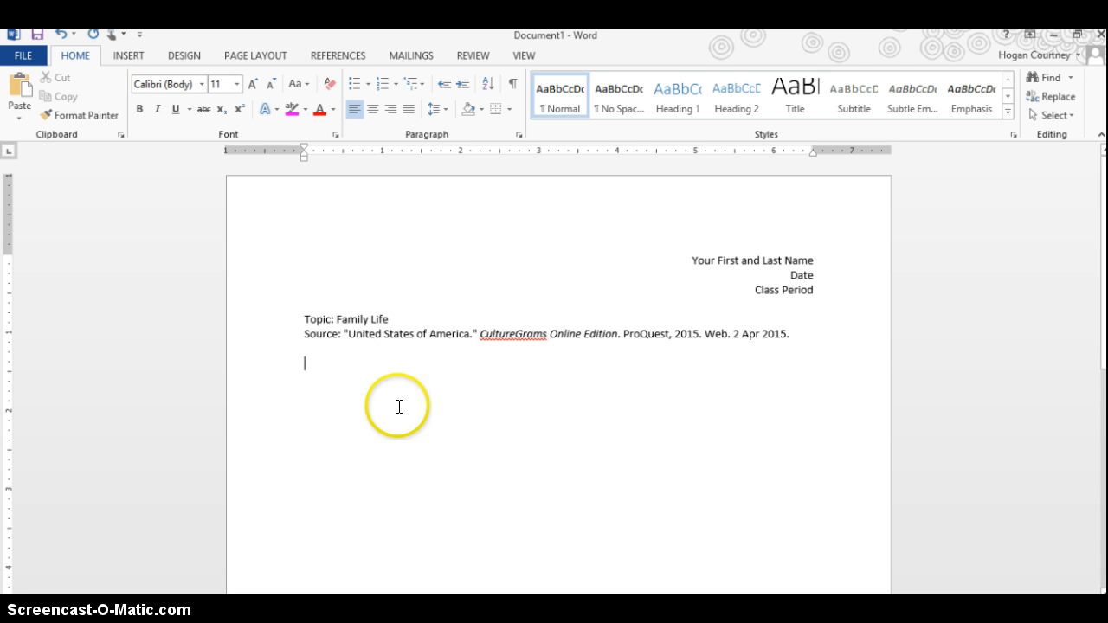
{"action": "left_click", "coordinate": [388, 428]}
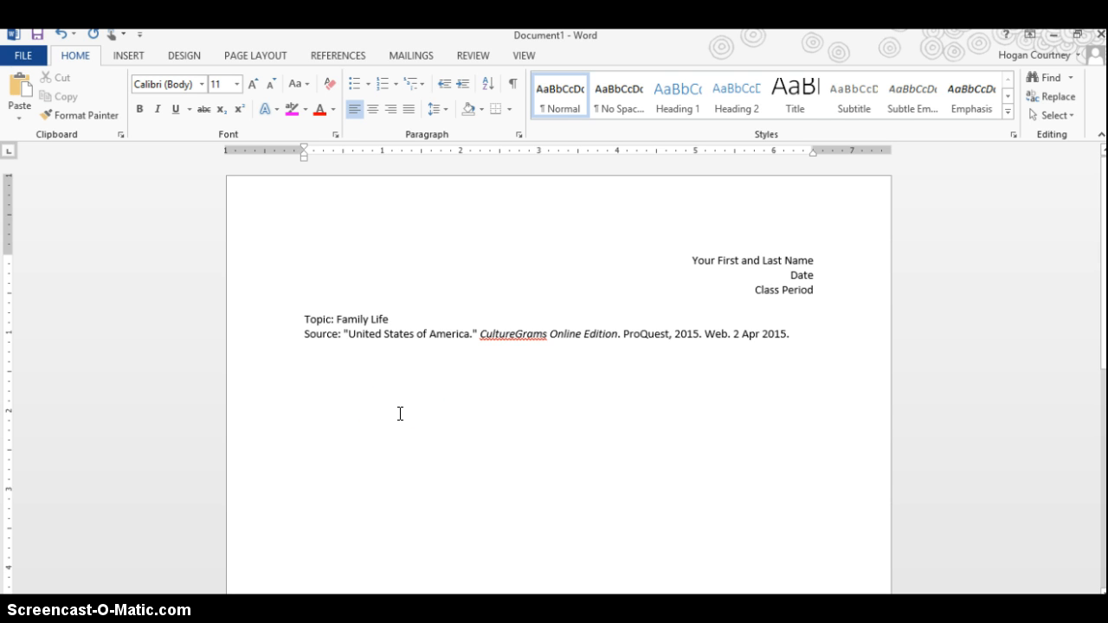
{"action": "left_click", "coordinate": [396, 419]}
{"action": "left_click", "coordinate": [329, 359]}
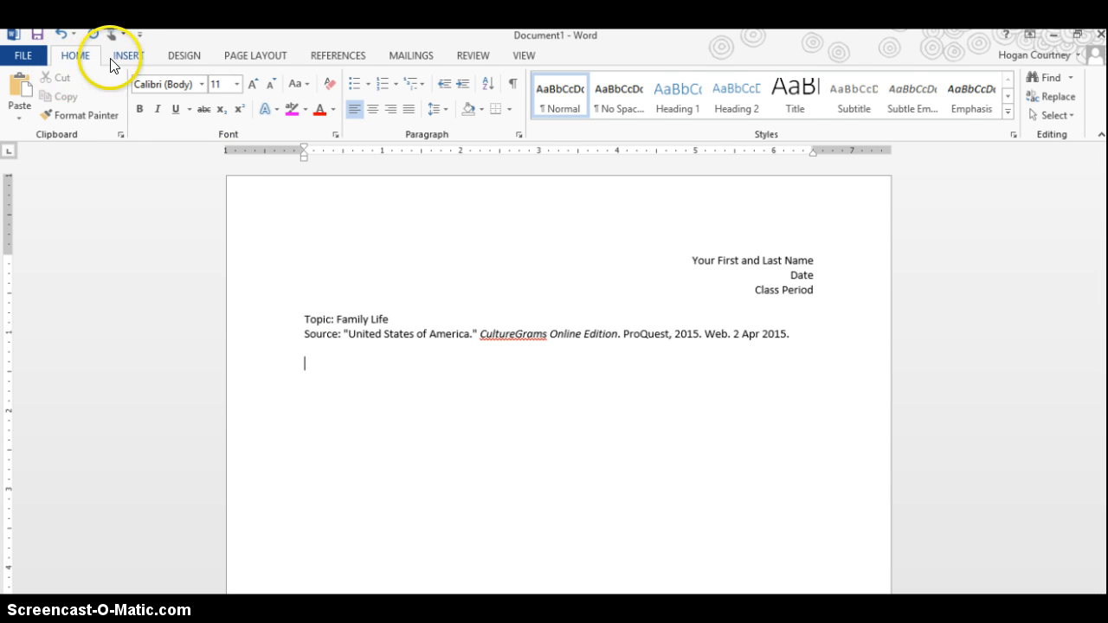
Insert a blank page after the Family Life notes for the next topic
{"action": "left_click", "coordinate": [132, 57]}
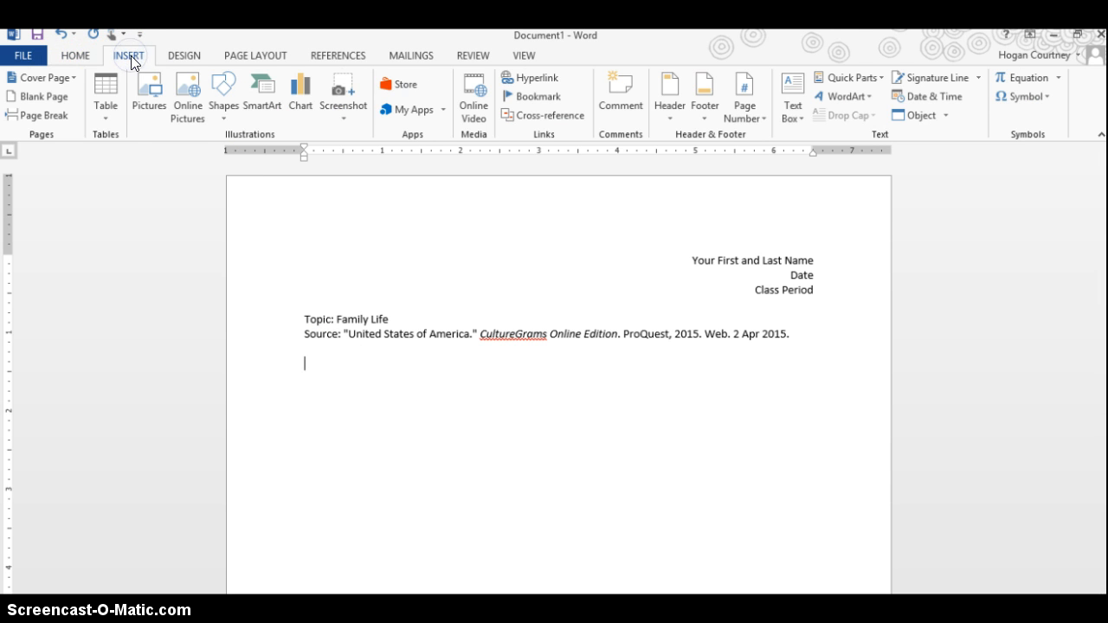
{"action": "left_click", "coordinate": [40, 97]}
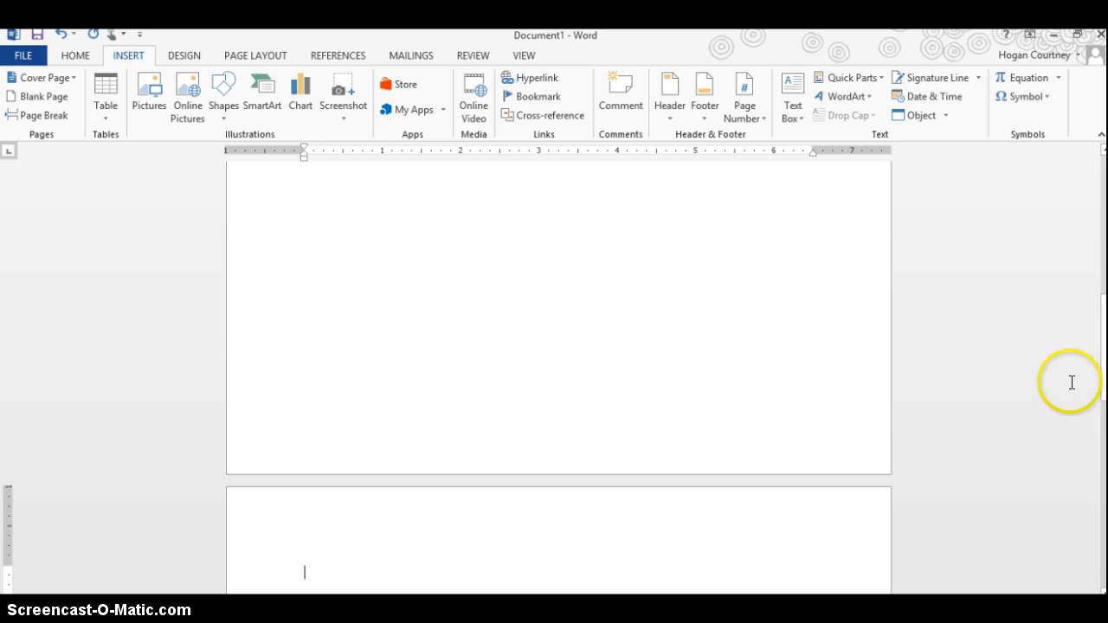
{"action": "left_click_drag", "start_coordinate": [1105, 357], "coordinate": [1104, 418]}
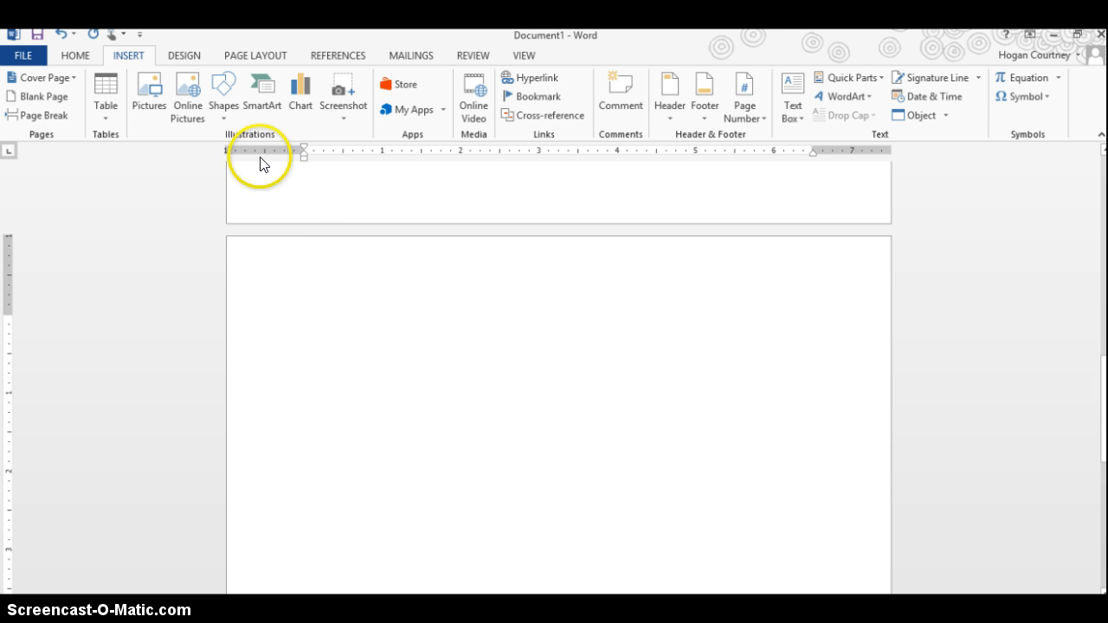
Create a right-aligned heading on the new page with the lines "Your First and Last Name", "Date" and "Class Period"
{"action": "left_click", "coordinate": [74, 54]}
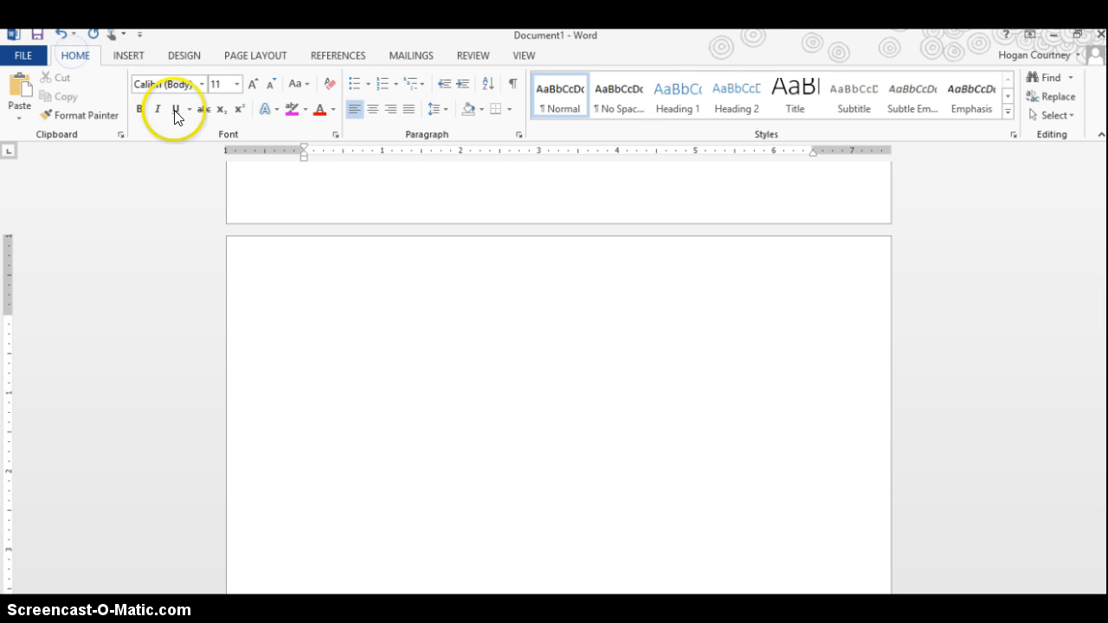
{"action": "left_click", "coordinate": [392, 109]}
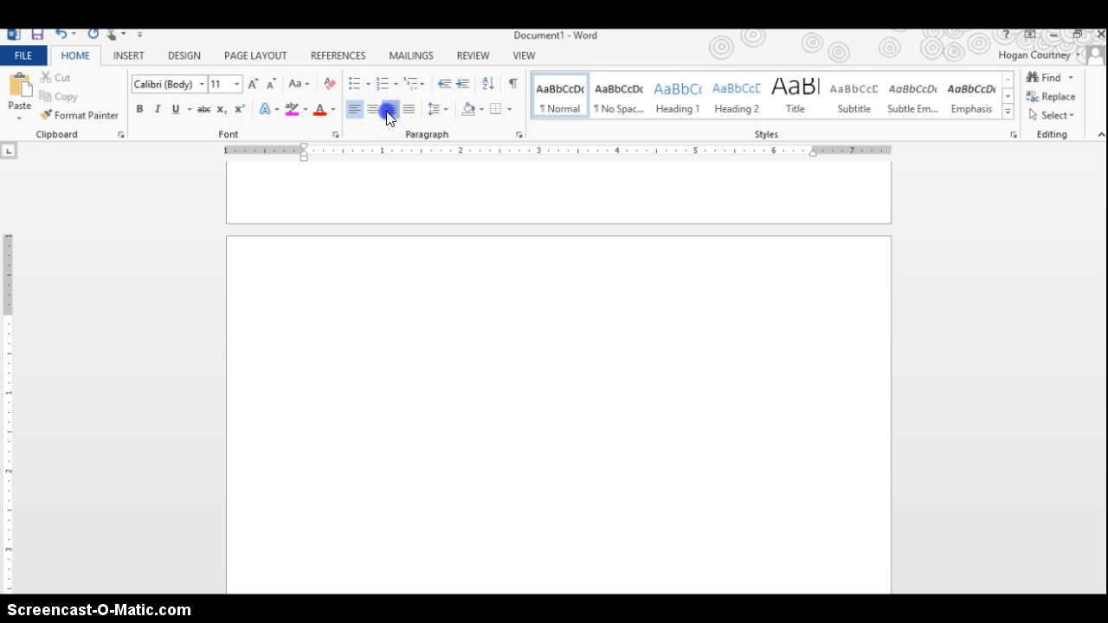
{"action": "type", "text": "Your First and Last Name"}
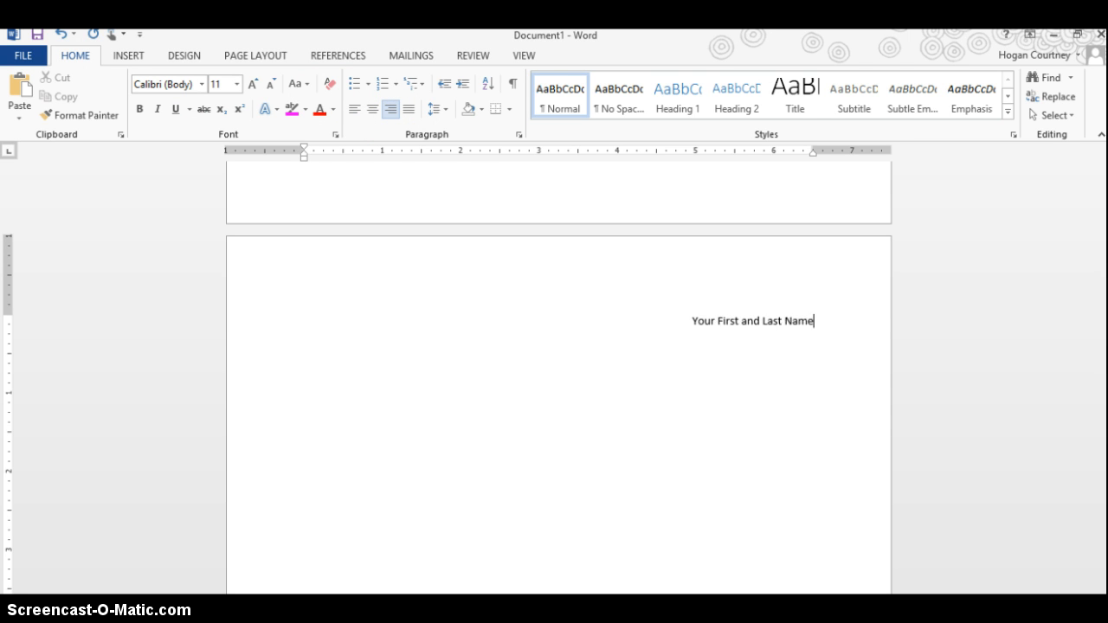
{"action": "key", "text": "Return"}
{"action": "type", "text": "Date"}
{"action": "key", "text": "Return"}
{"action": "type", "text": "Class Period"}
{"action": "key", "text": "Return"}
Add left-aligned lines reading "Topic: Food" and "Source:" below the new page's heading
{"action": "left_click", "coordinate": [354, 109]}
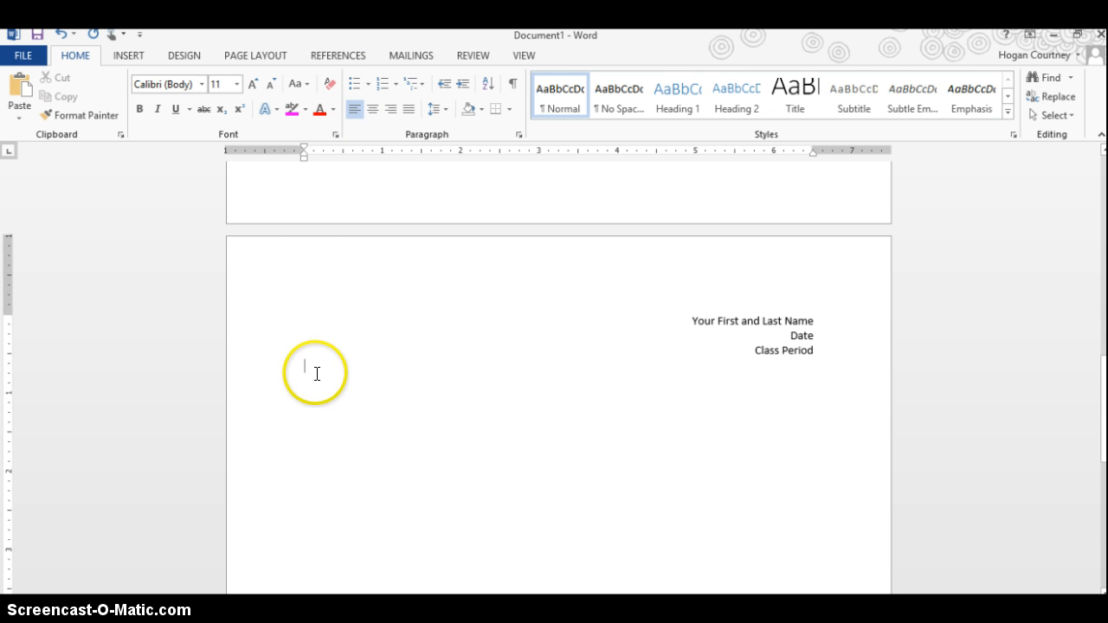
{"action": "type", "text": "Topic"}
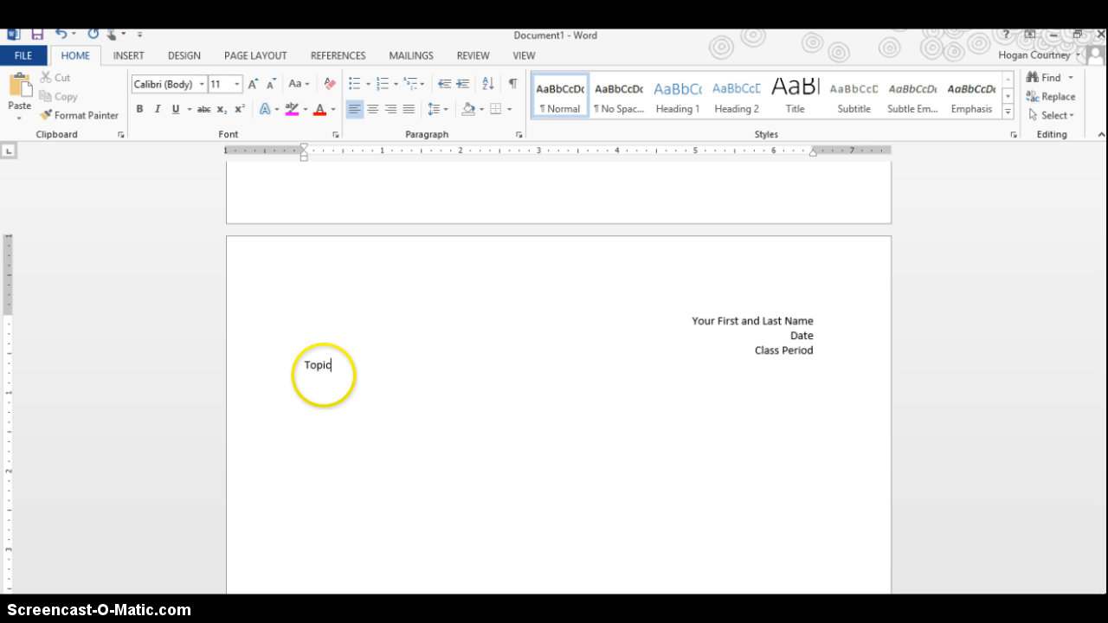
{"action": "type", "text": ": "}
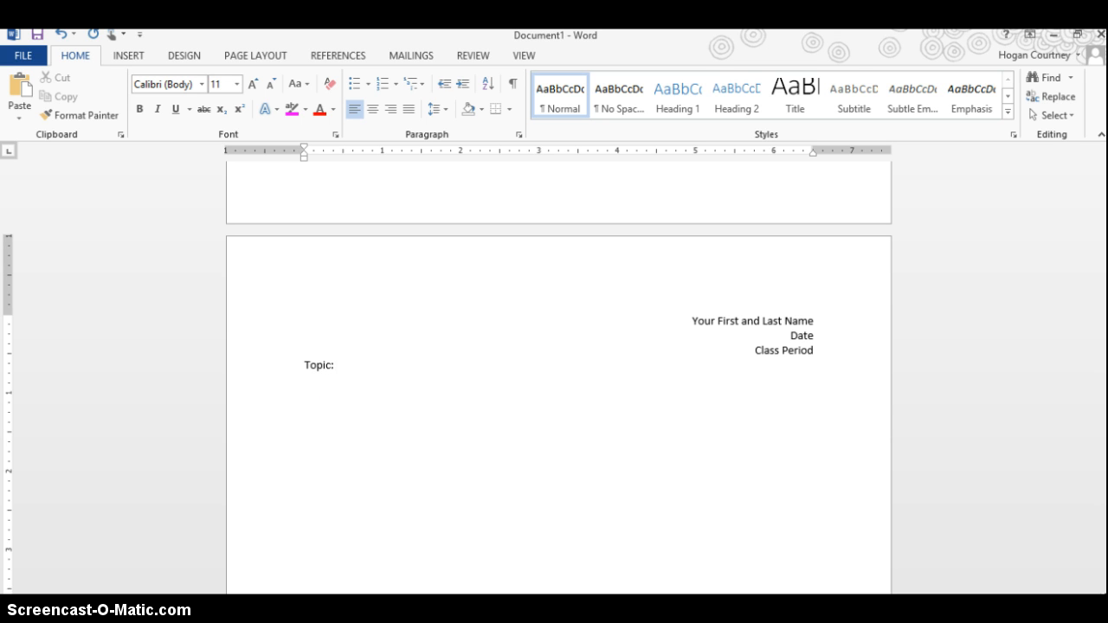
{"action": "type", "text": "Food "}
{"action": "type", "text": "Source"}
{"action": "type", "text": ":"}
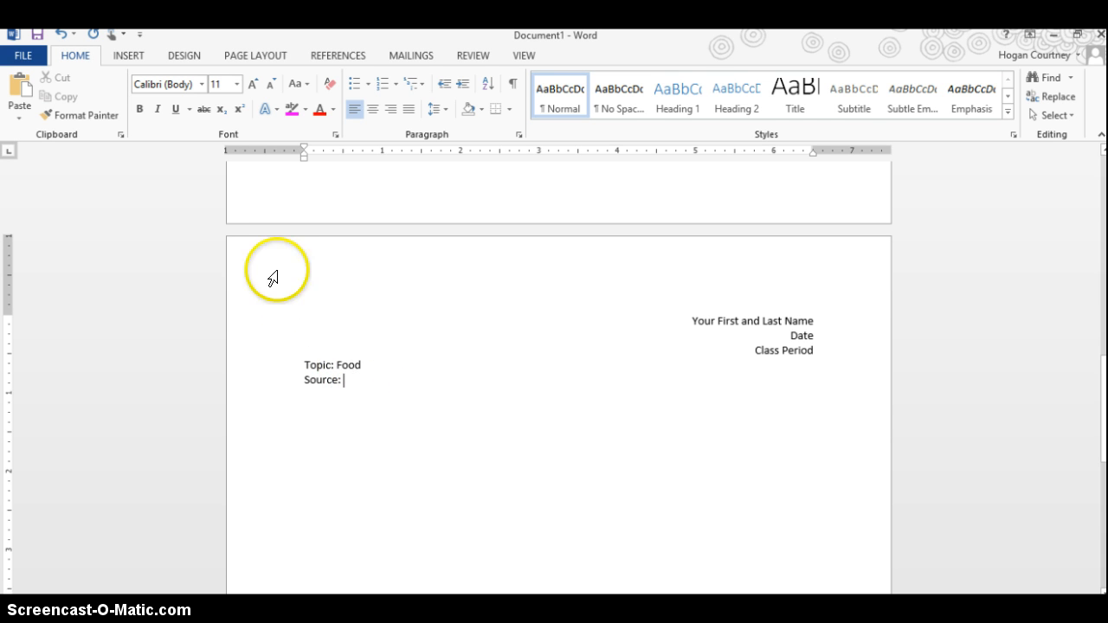
{"action": "left_click", "coordinate": [127, 54]}
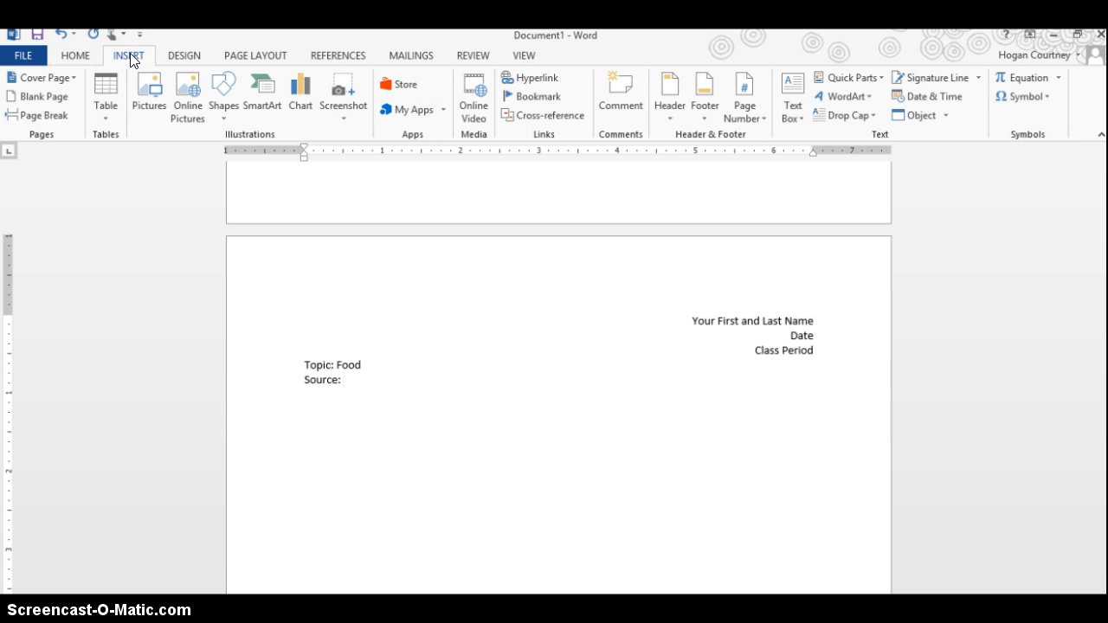
{"action": "left_click", "coordinate": [48, 93]}
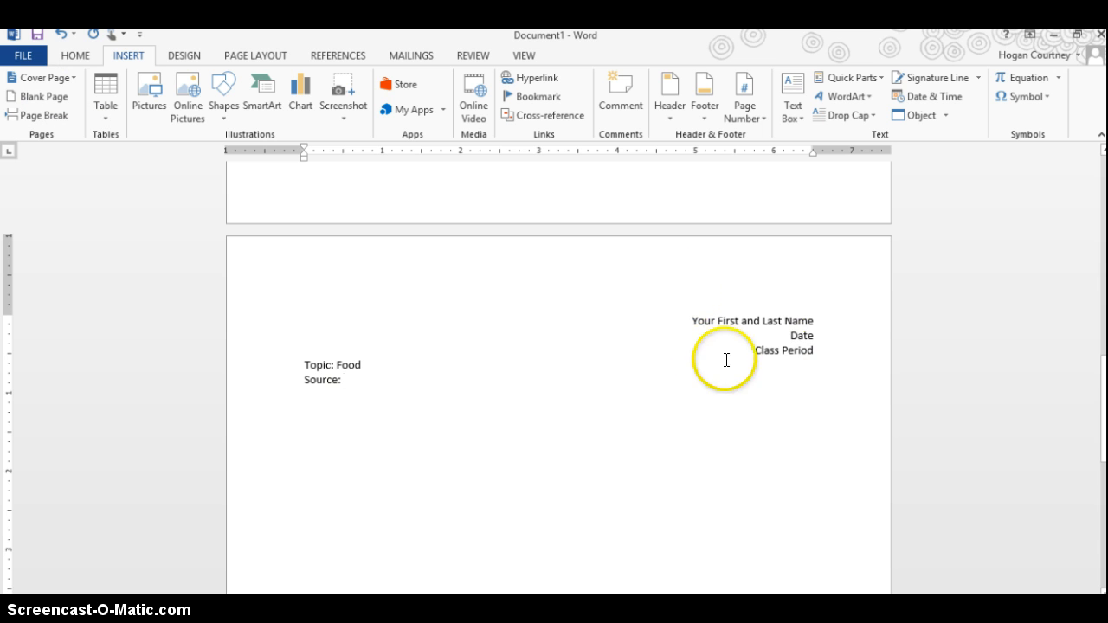